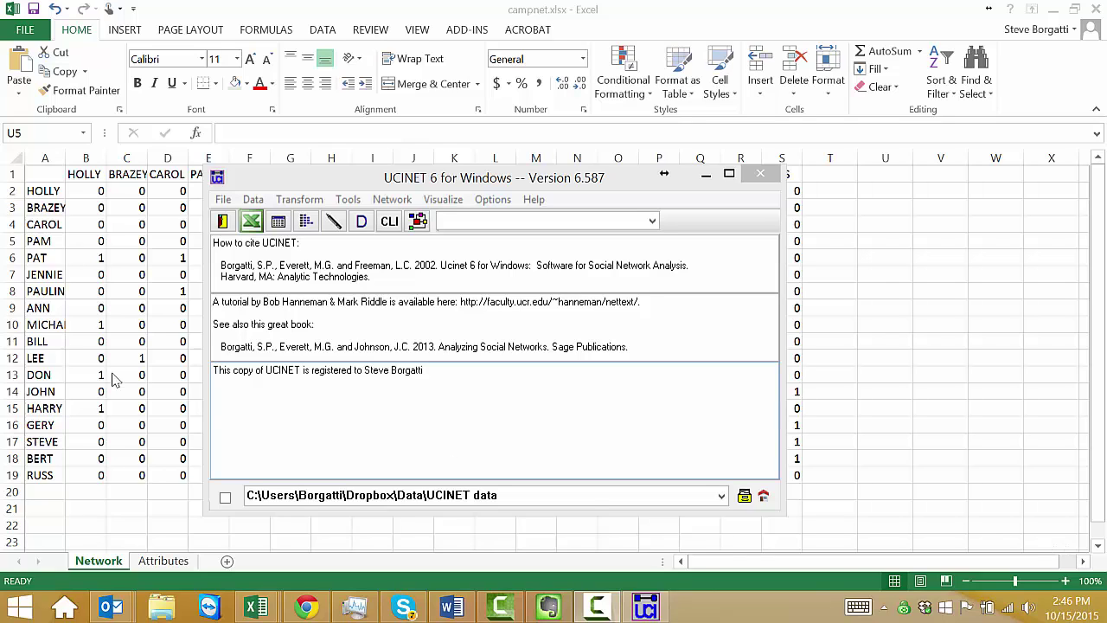
Bring the campnet workbook forward in Excel and review the gender data on its Attributes sheet
{"action": "key", "text": "alt+Tab"}
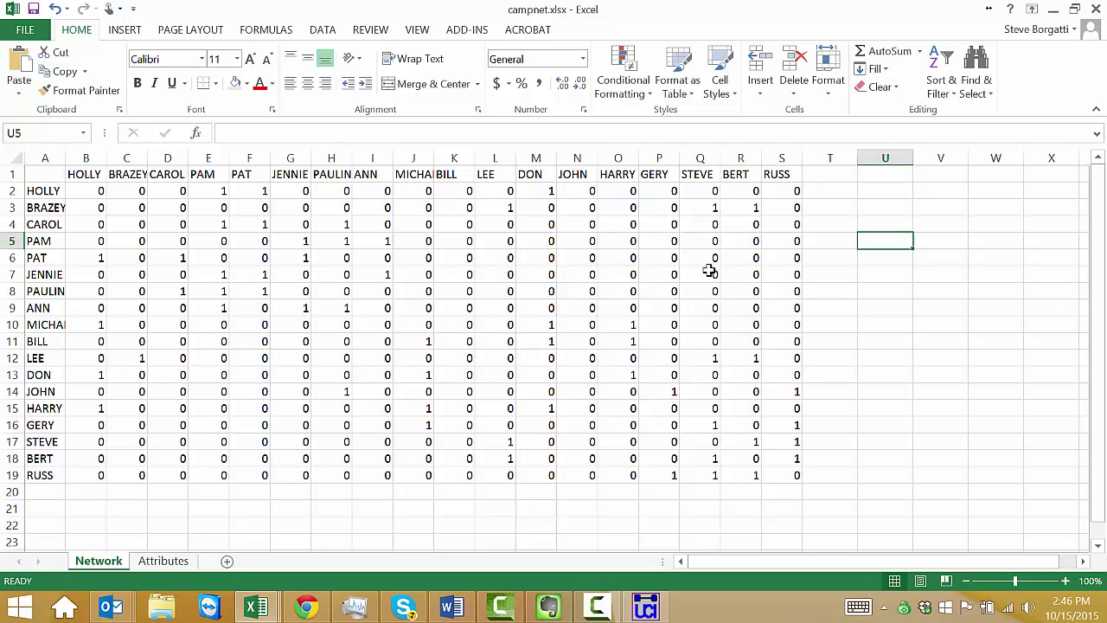
{"action": "left_click", "coordinate": [174, 570]}
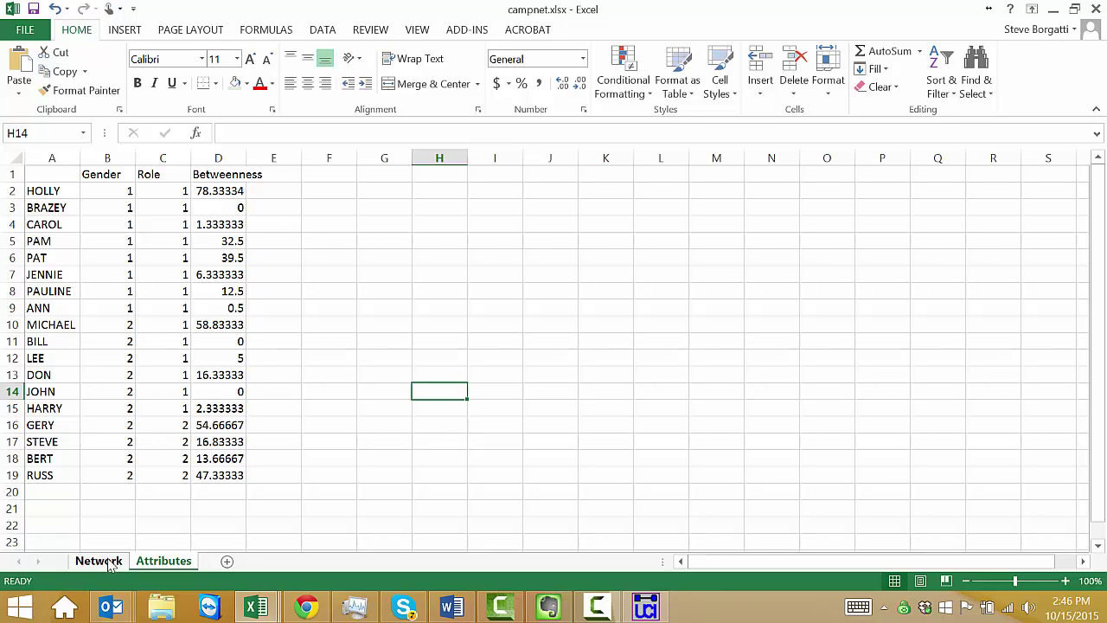
Copy the full network matrix A1:S19 from the Network sheet and switch to UCINET
{"action": "left_click", "coordinate": [99, 562]}
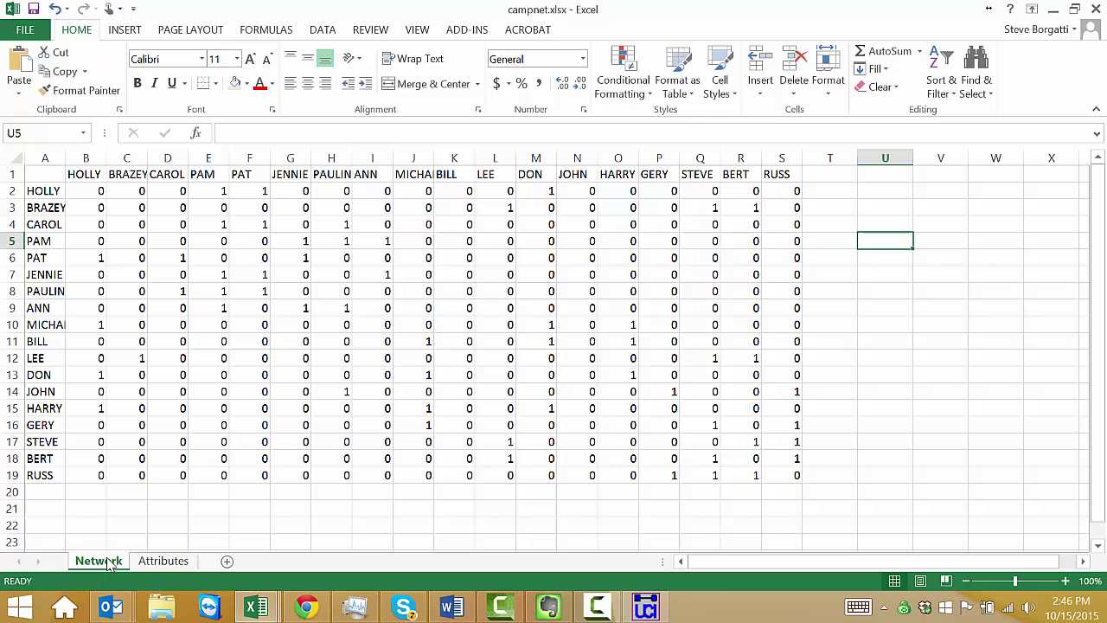
{"action": "left_click_drag", "start_coordinate": [40, 178], "coordinate": [791, 467]}
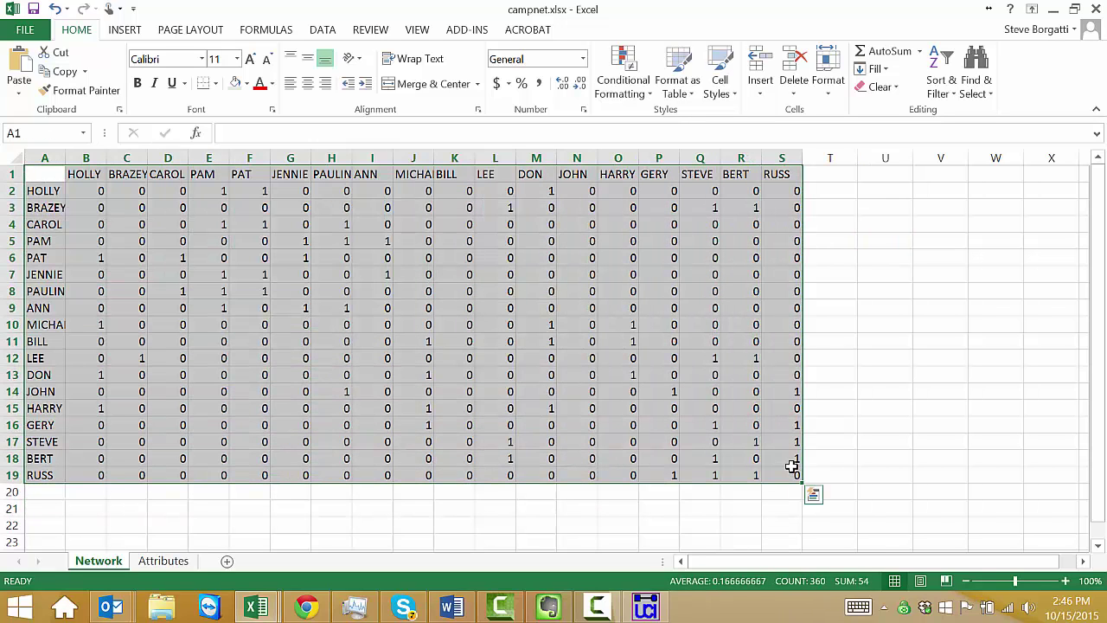
{"action": "key", "text": "ctrl+c"}
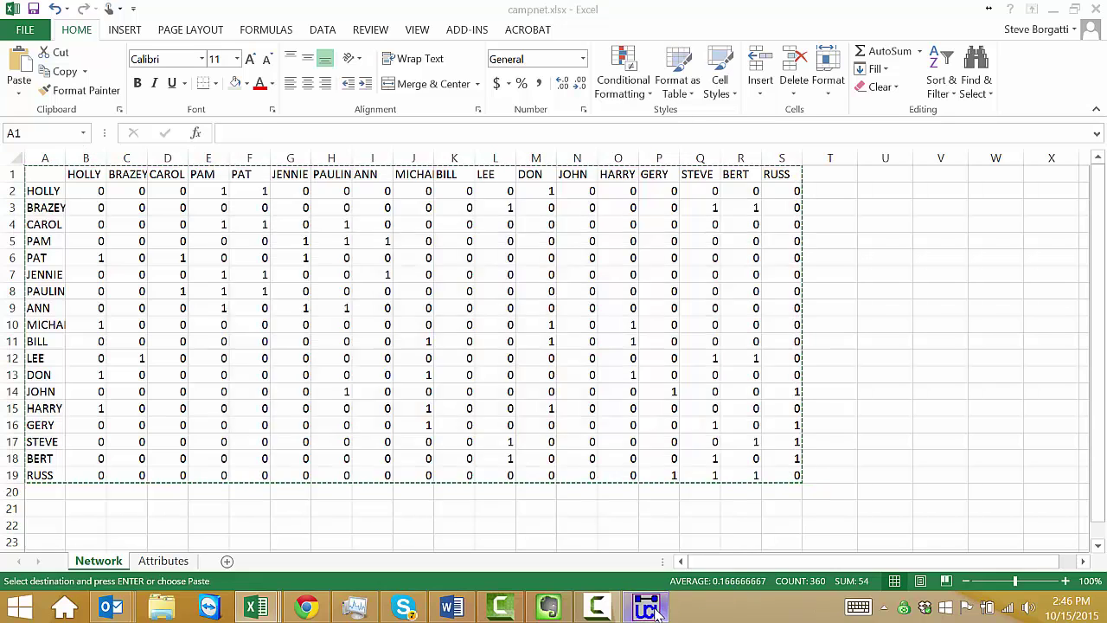
{"action": "left_click", "coordinate": [658, 609]}
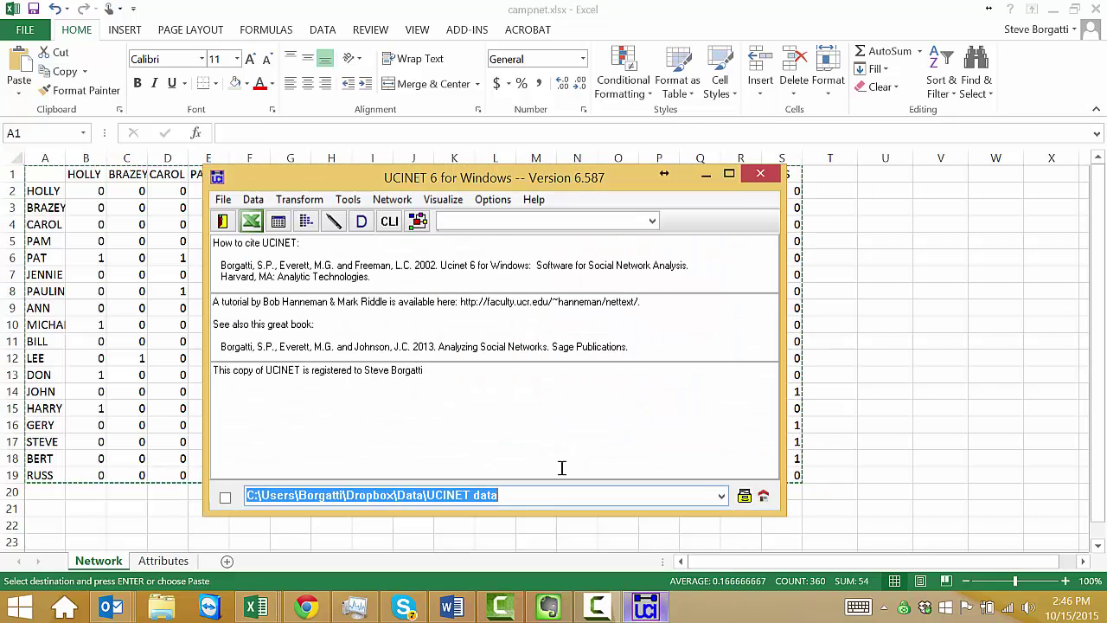
Paste the copied matrix into the DL Editor and set the data format to Matrix
{"action": "left_click", "coordinate": [305, 224]}
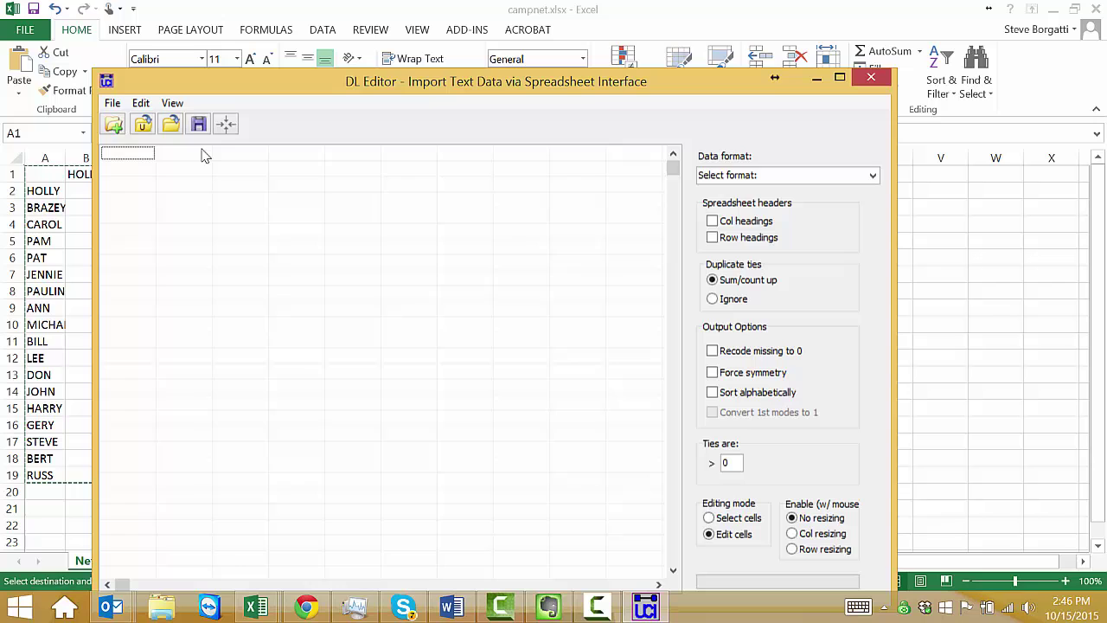
{"action": "key", "text": "ctrl+v"}
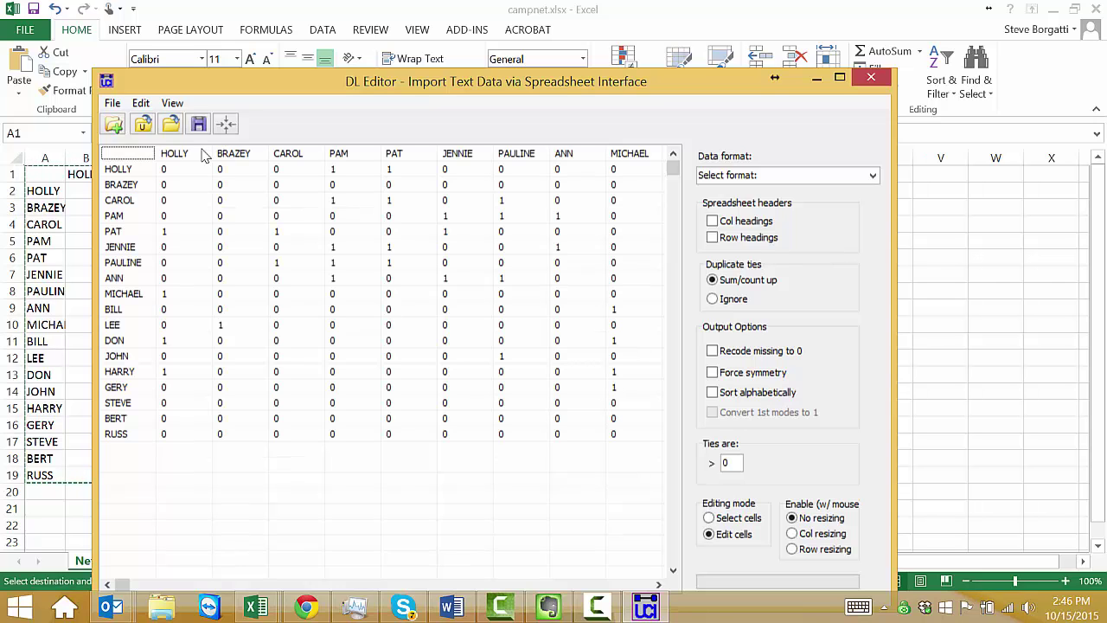
{"action": "left_click", "coordinate": [873, 175]}
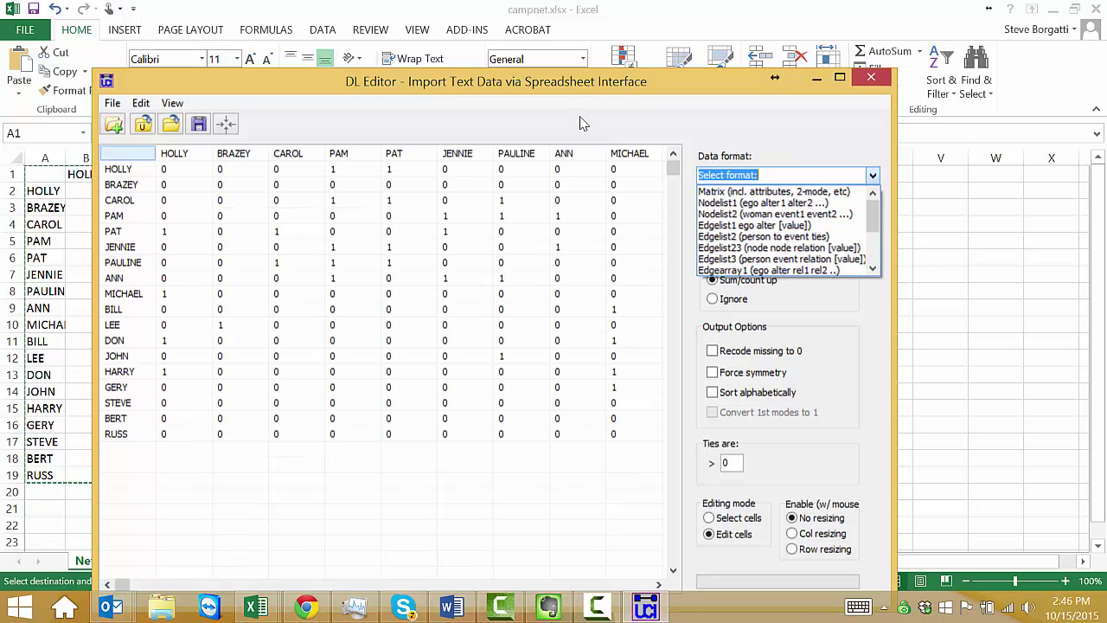
{"action": "left_click", "coordinate": [852, 193]}
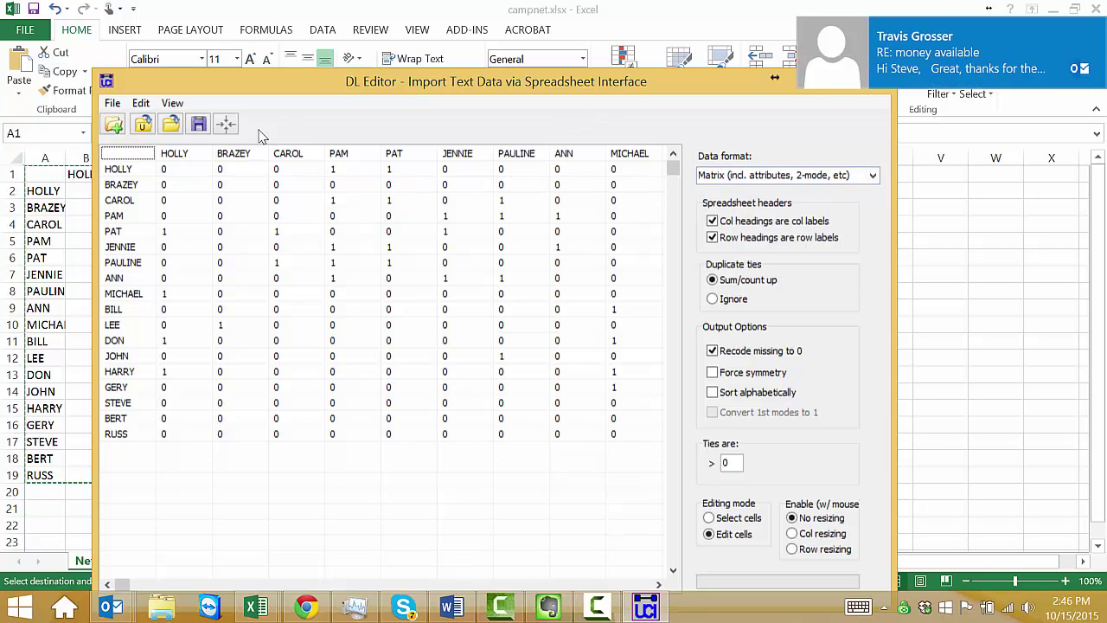
Save the imported network as the UCINET dataset mynetwork
{"action": "left_click", "coordinate": [198, 125]}
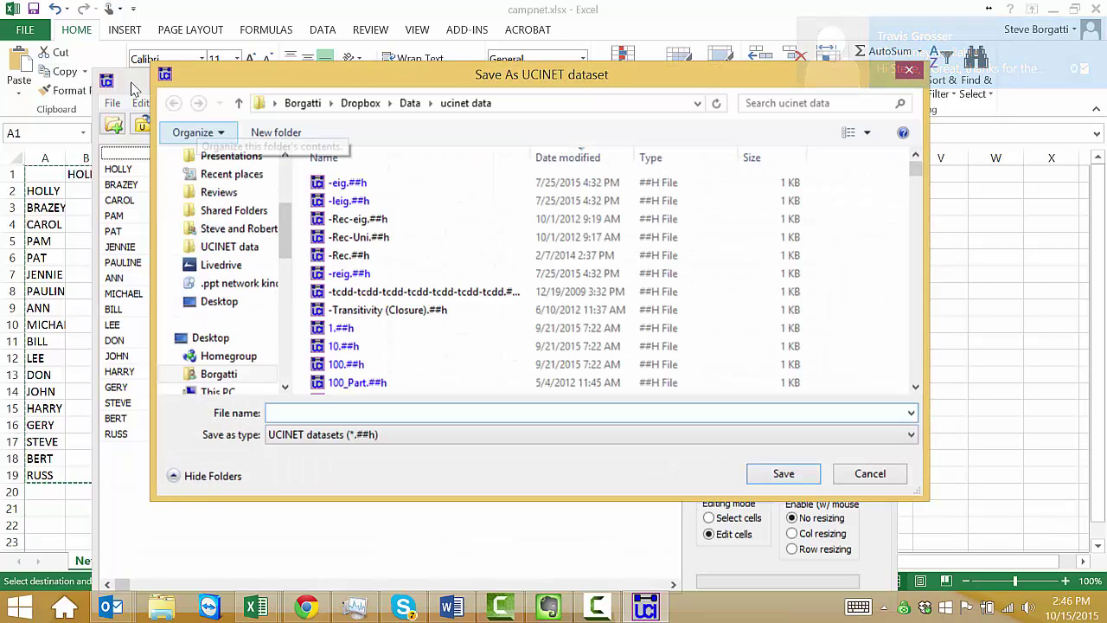
{"action": "type", "text": "mynetwork"}
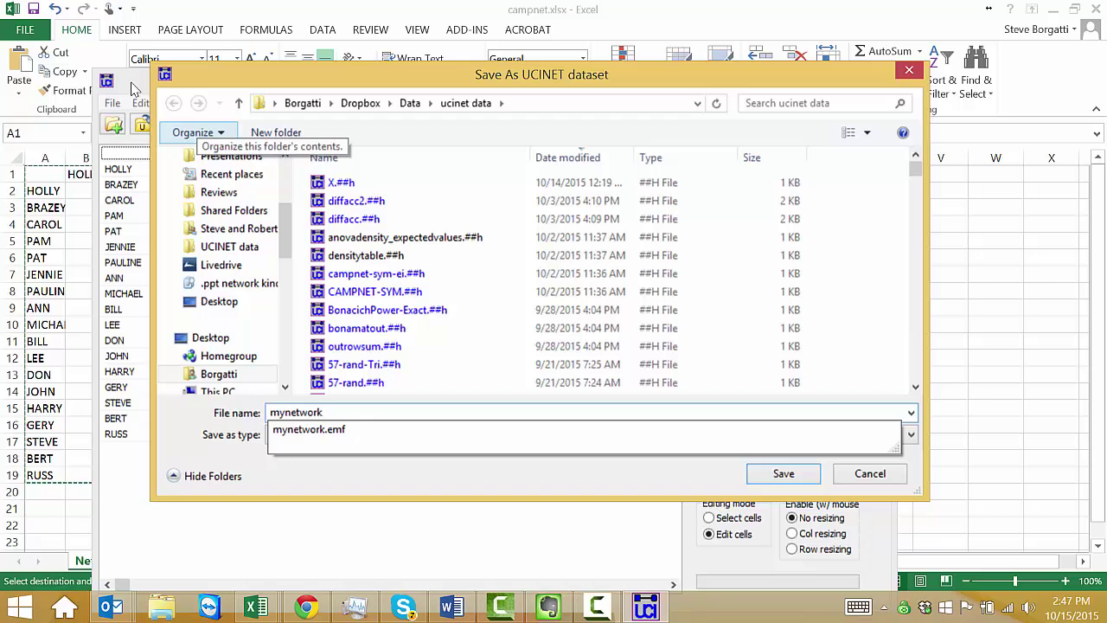
{"action": "key", "text": "Return"}
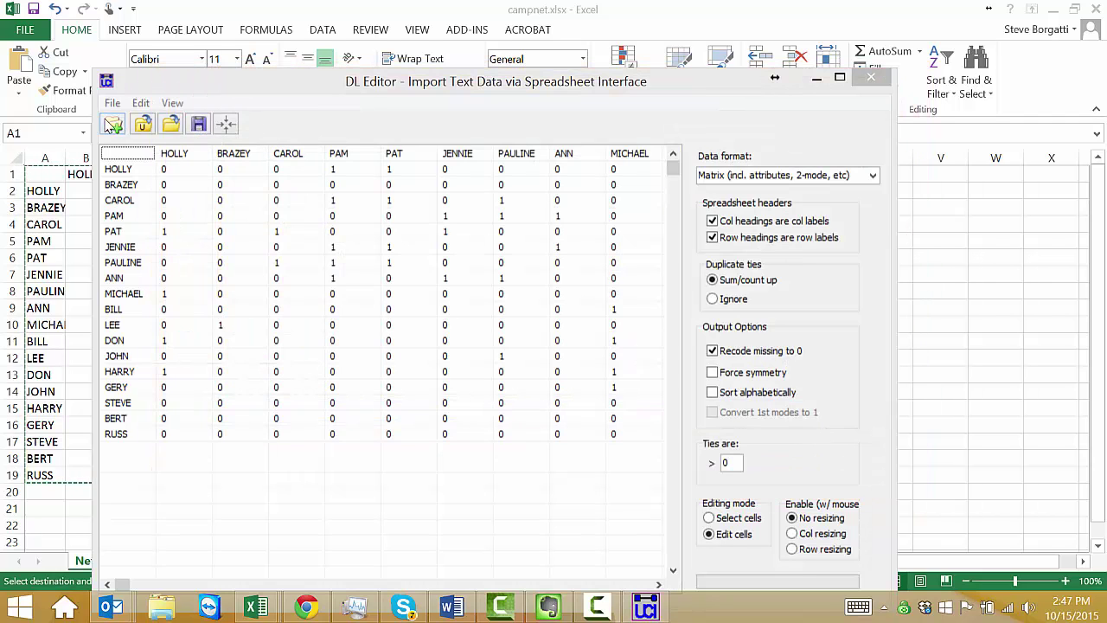
Take the Attributes table A1:D19 from Excel and start a fresh, empty DL Editor sheet
{"action": "key", "text": "alt+Tab"}
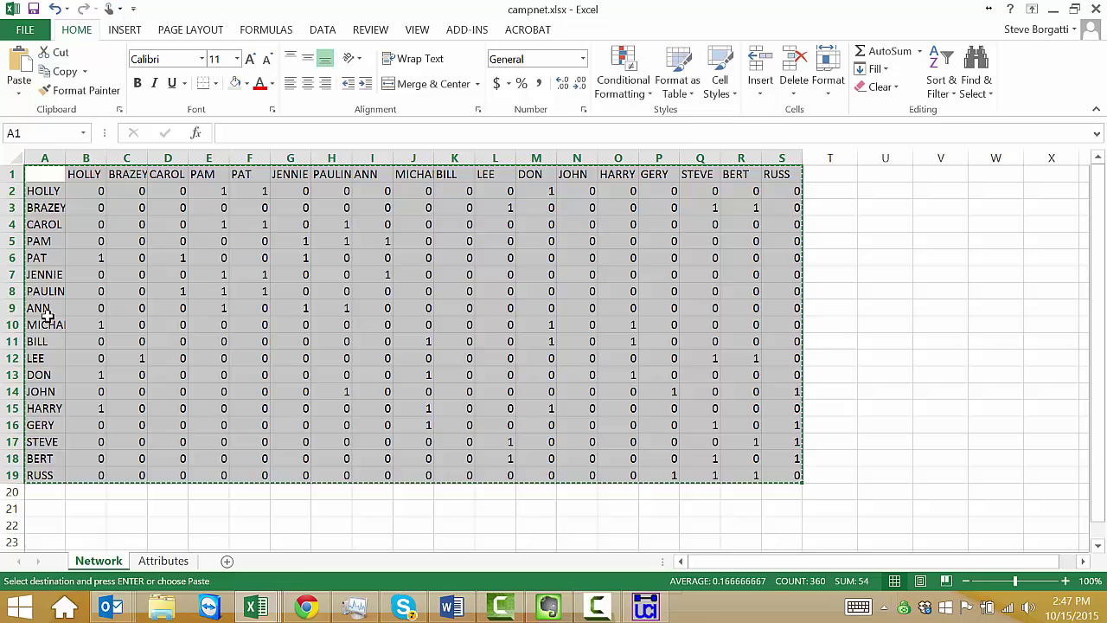
{"action": "left_click", "coordinate": [164, 561]}
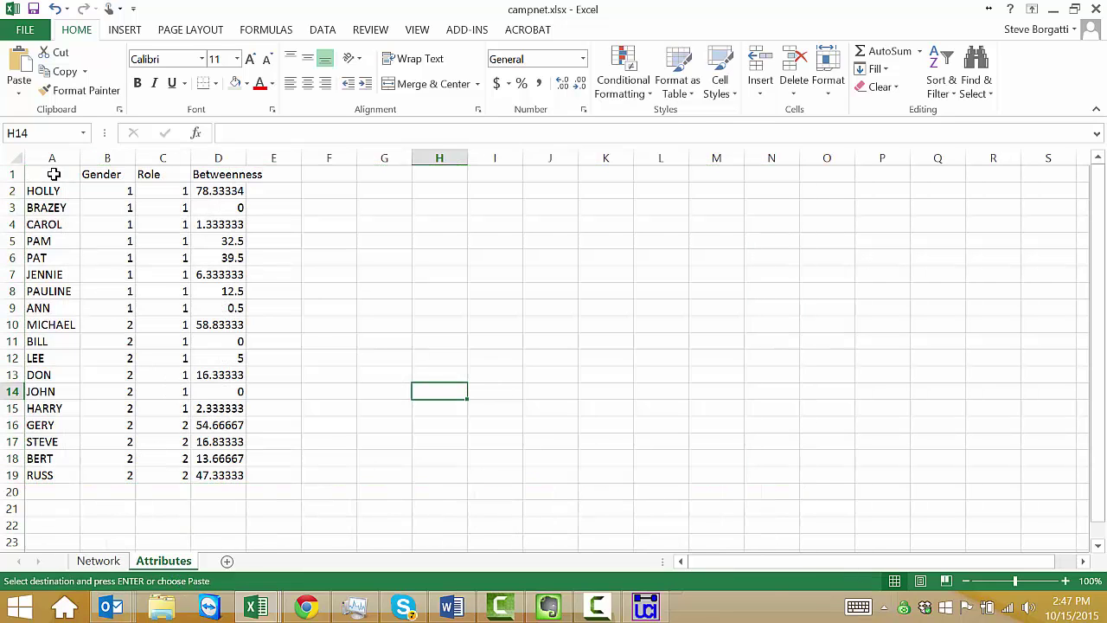
{"action": "left_click_drag", "start_coordinate": [53, 174], "coordinate": [228, 469]}
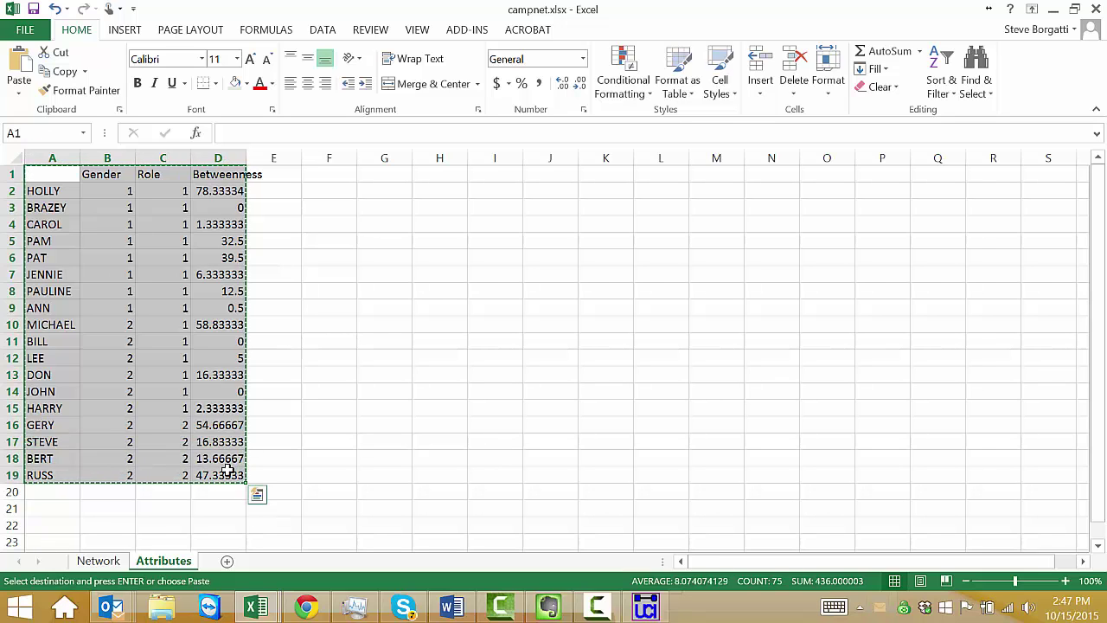
{"action": "key", "text": "alt+Tab"}
{"action": "left_click", "coordinate": [113, 124]}
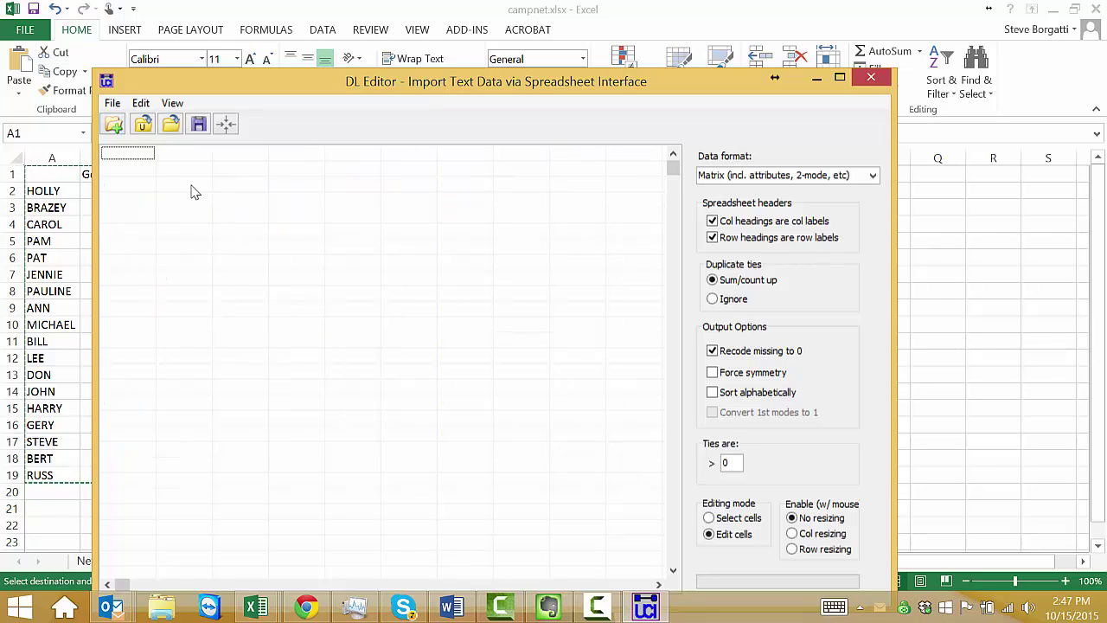
Paste the attribute table, save it as myattributes, and close the DL Editor
{"action": "key", "text": "ctrl+v"}
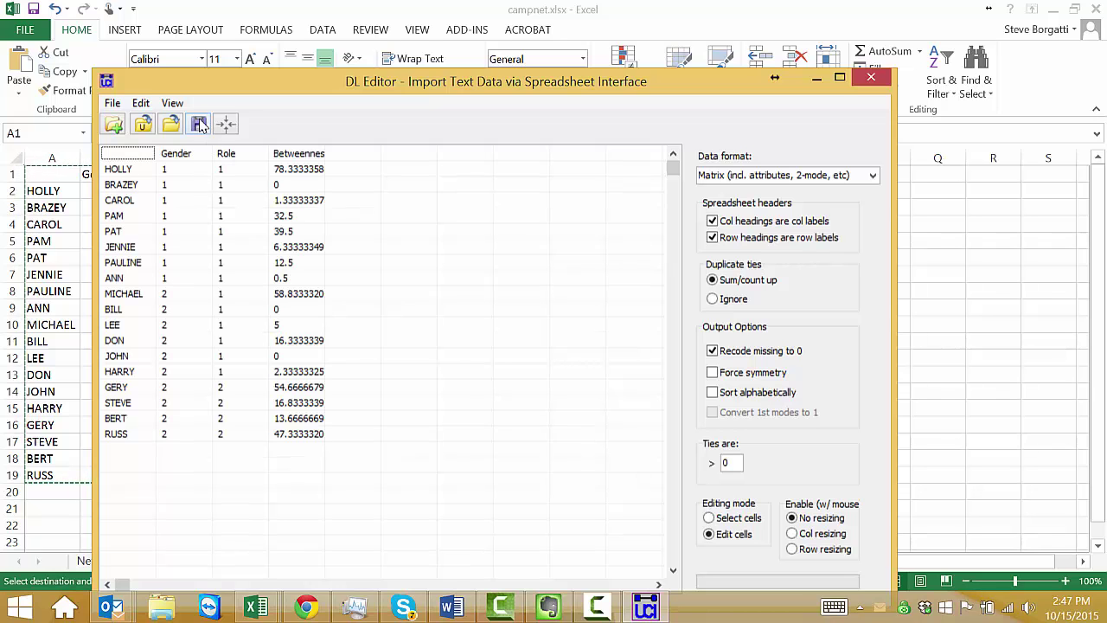
{"action": "left_click", "coordinate": [199, 125]}
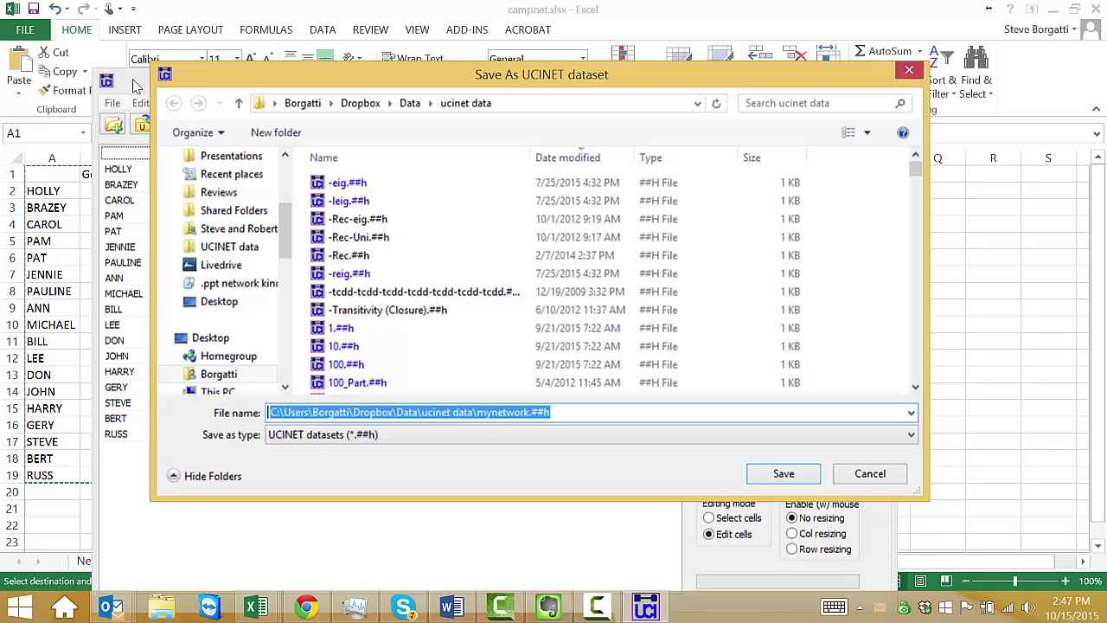
{"action": "type", "text": "myattributes"}
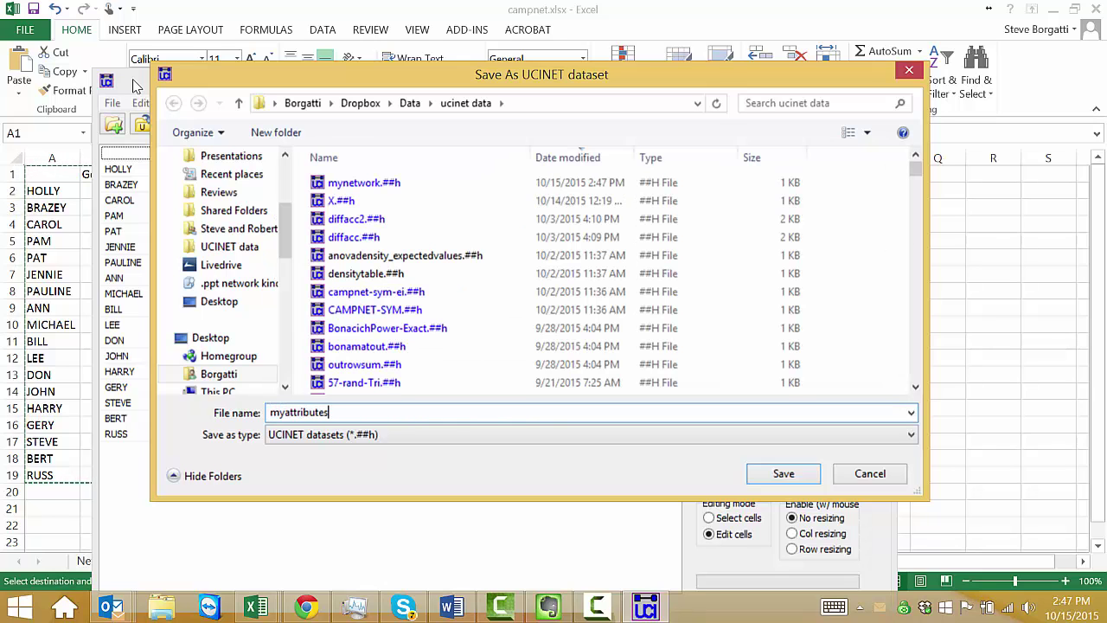
{"action": "key", "text": "Return"}
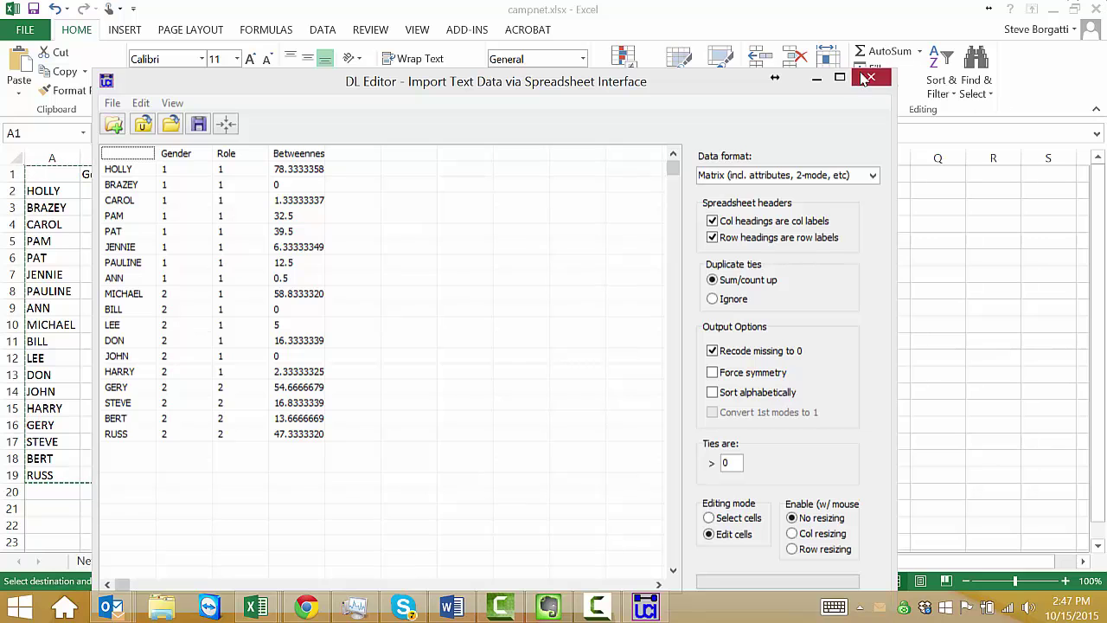
{"action": "left_click", "coordinate": [871, 77]}
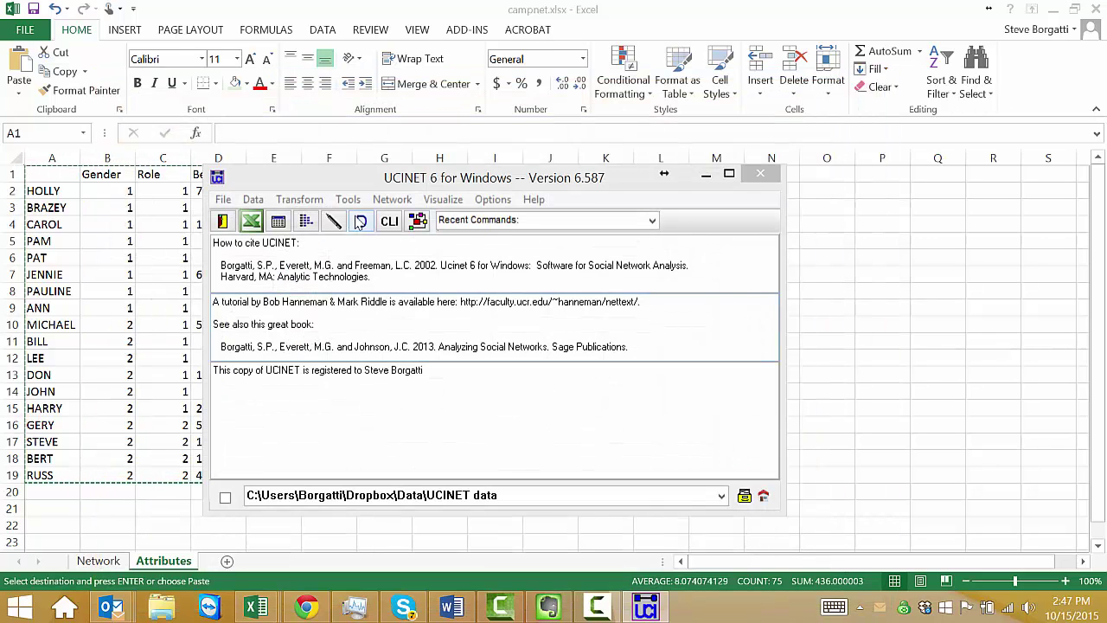
Launch Tools > Testing Hypotheses > Mixed Dyadic/Nodal > Categorical attributes > Relational Contingency Table analysis
{"action": "left_click", "coordinate": [348, 199]}
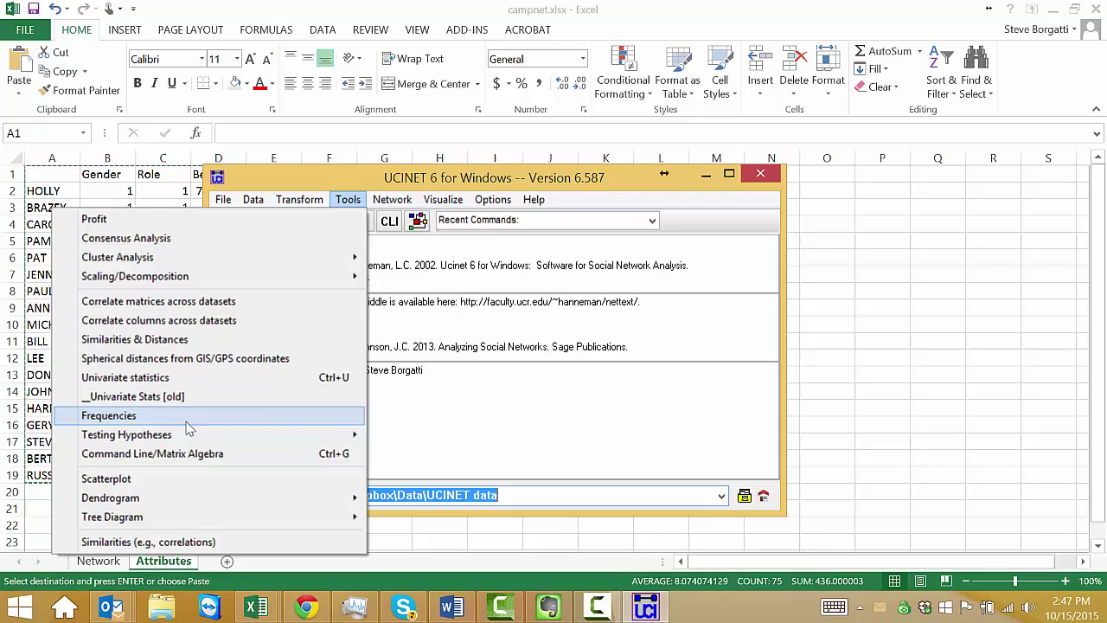
{"action": "mouse_move", "coordinate": [183, 436]}
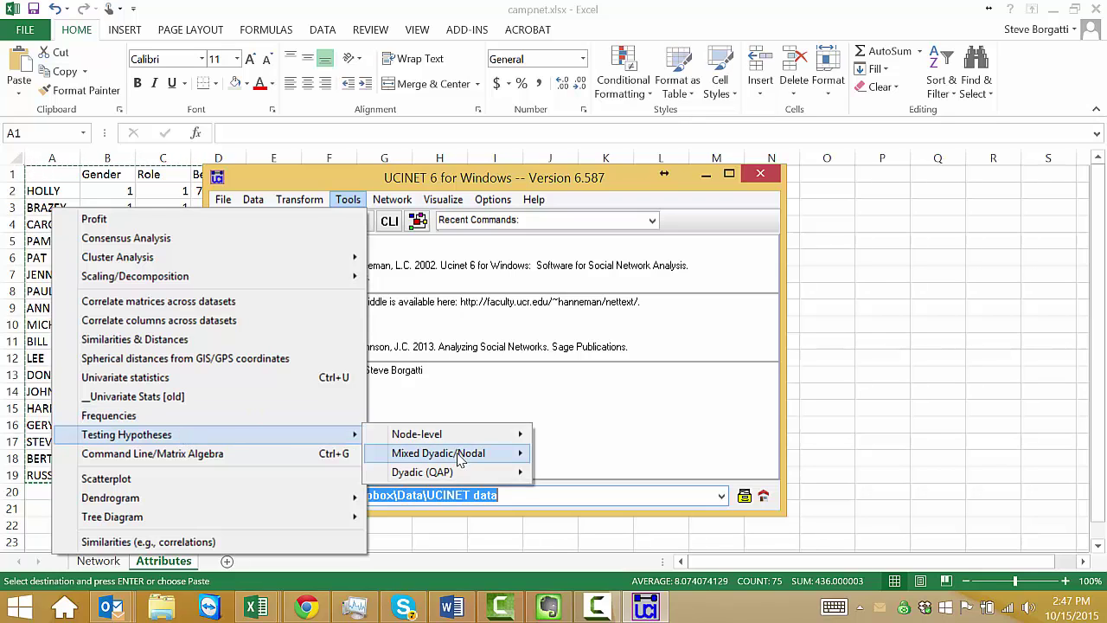
{"action": "mouse_move", "coordinate": [461, 461]}
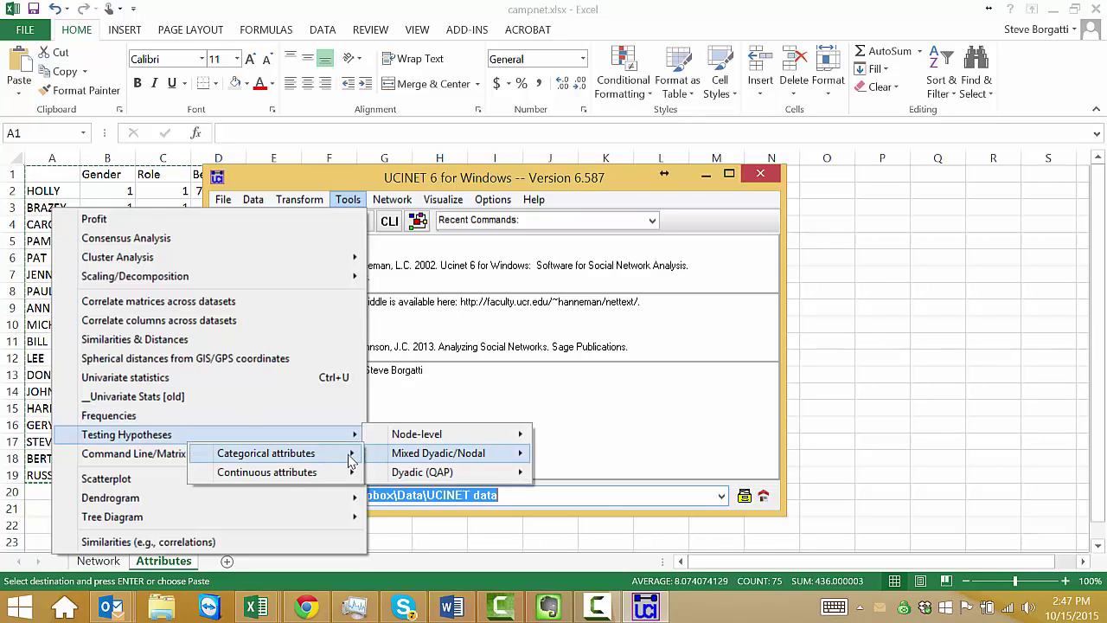
{"action": "mouse_move", "coordinate": [352, 460]}
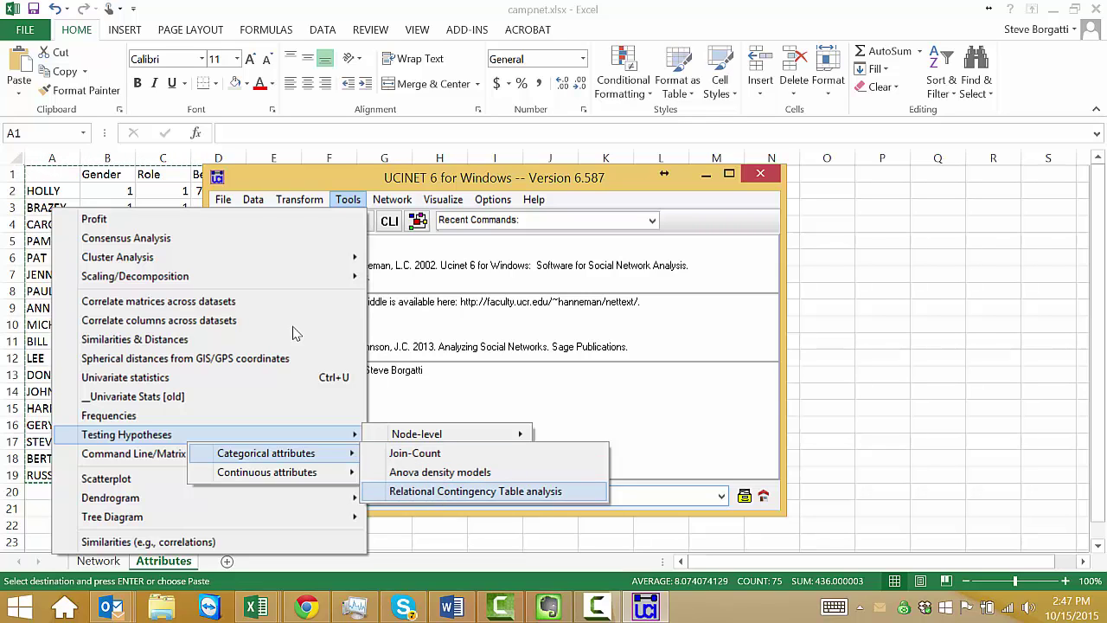
{"action": "left_click", "coordinate": [443, 492]}
Enter mynetwork as the Input Dataset and "myattributes" col 1 as the Attribute
{"action": "left_click", "coordinate": [395, 199]}
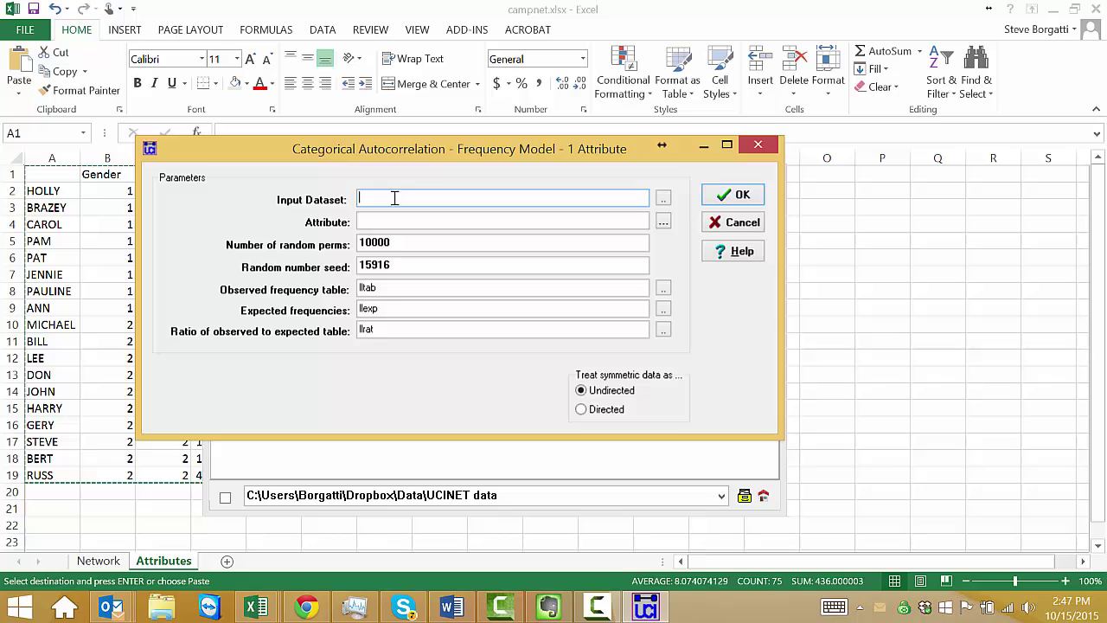
{"action": "type", "text": "mynetwork"}
{"action": "left_click", "coordinate": [400, 220]}
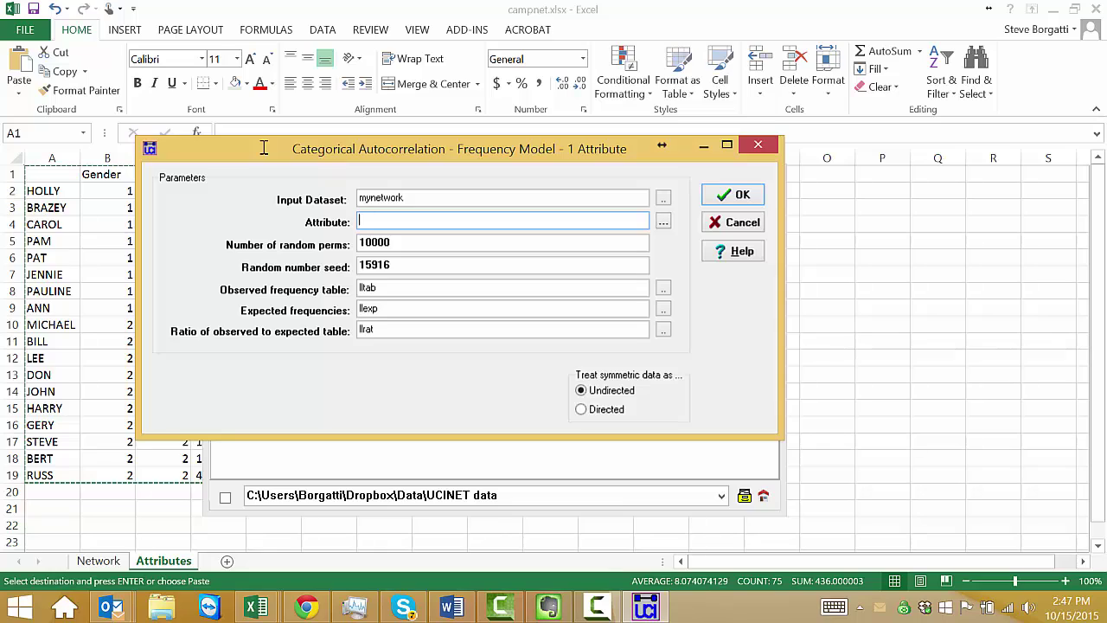
{"action": "type", "text": "myattributes col 1"}
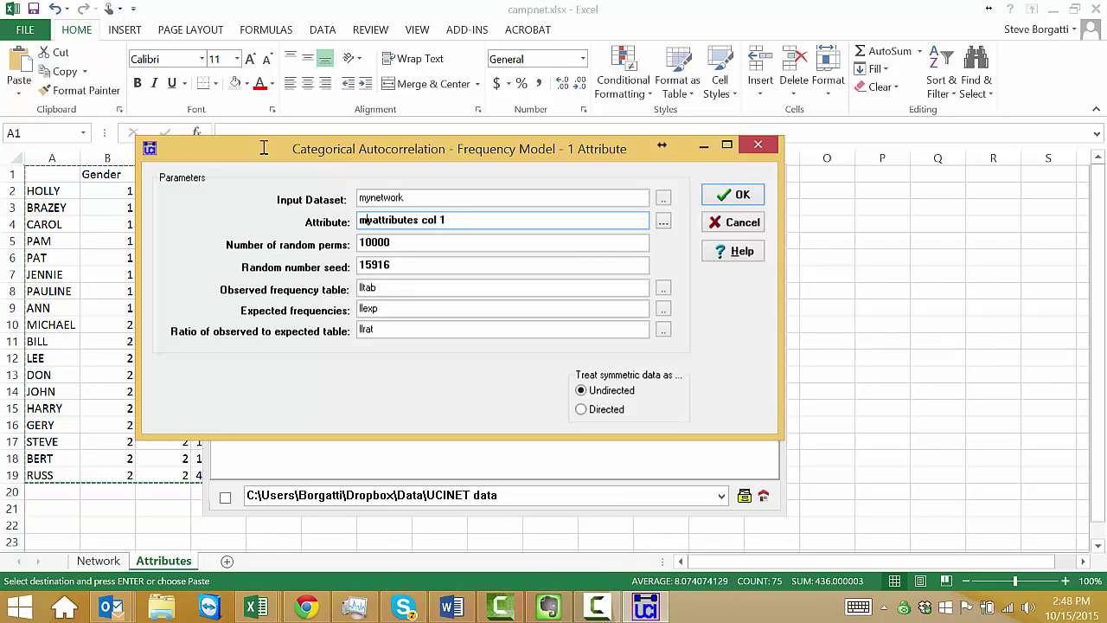
{"action": "type", "text": "\""}
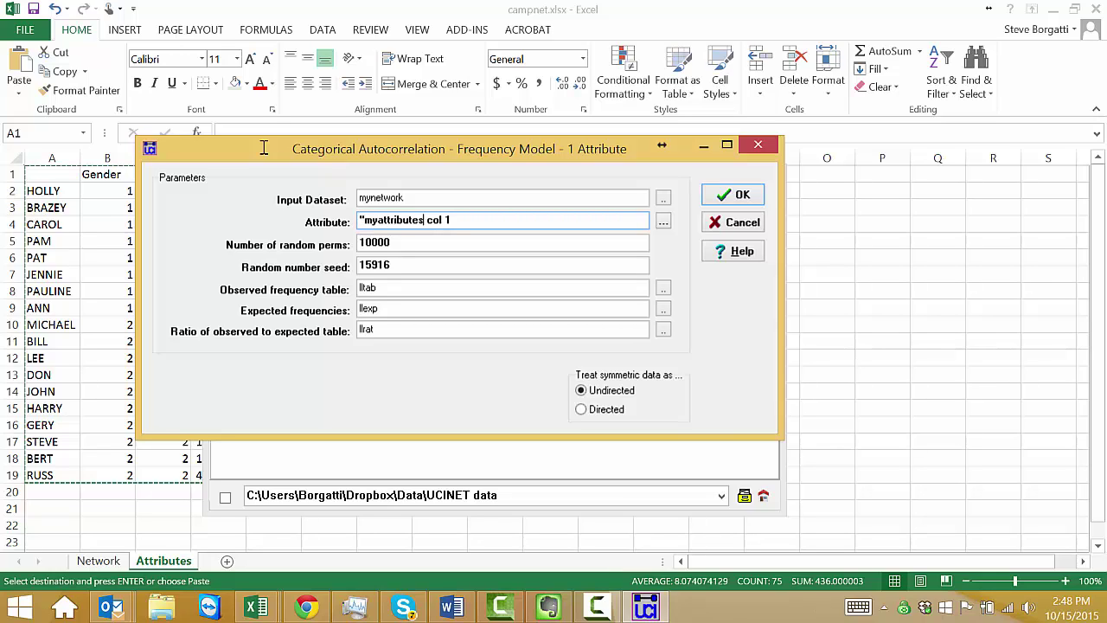
{"action": "type", "text": "\""}
Run the analysis, scroll through the ucinetlog1.txt frequencies and odds ratio, then close WordPad
{"action": "left_click", "coordinate": [731, 196]}
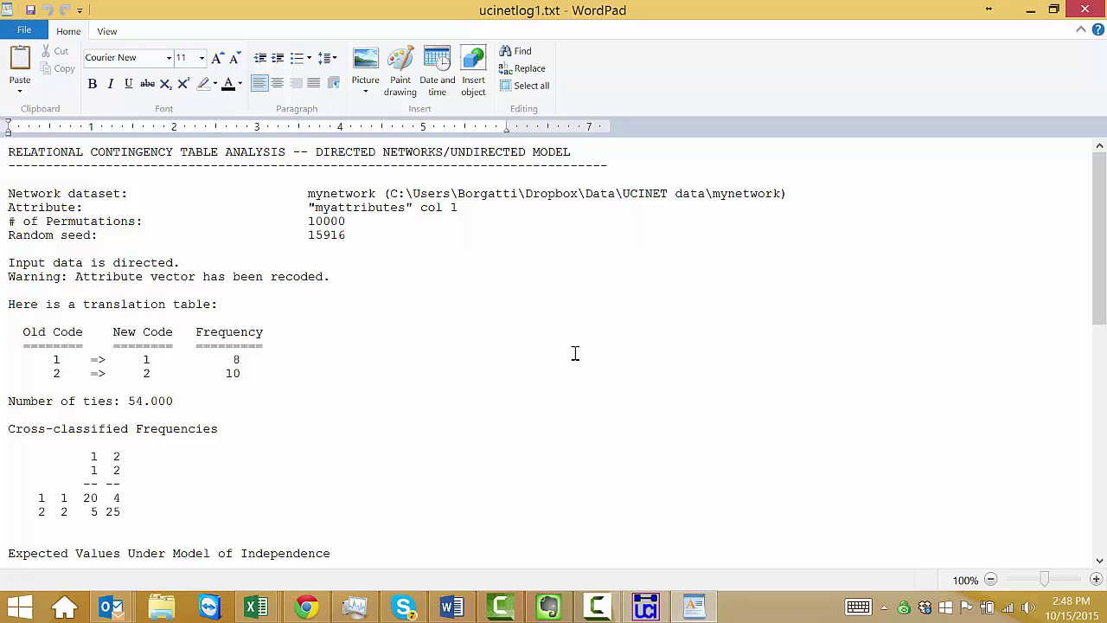
{"action": "scroll", "coordinate": [52, 424], "scroll_direction": "down", "scroll_amount": 6}
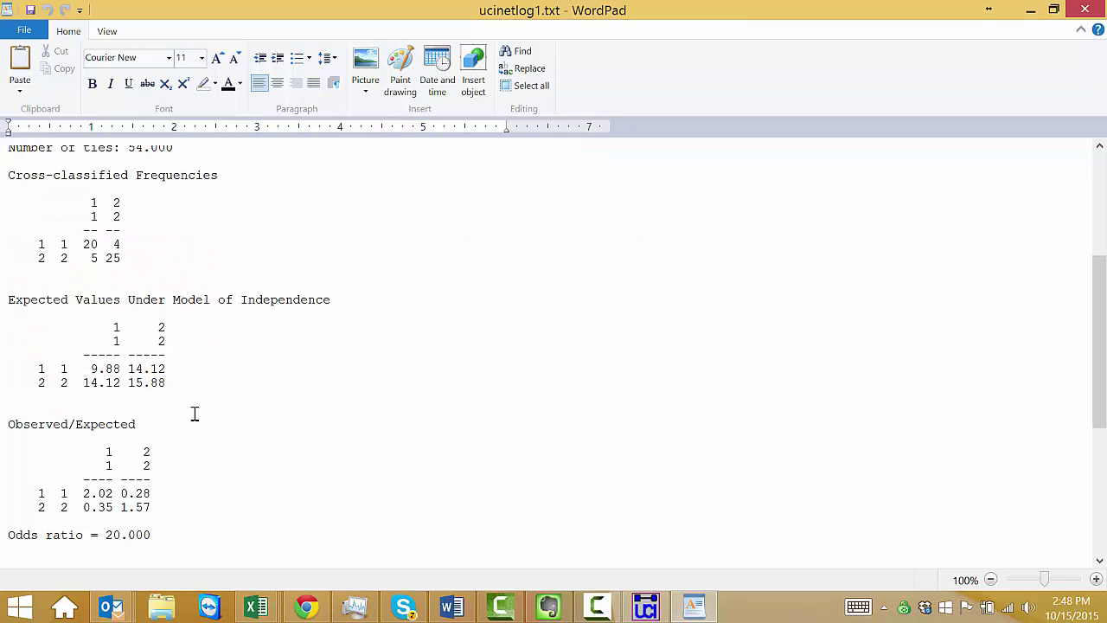
{"action": "scroll", "coordinate": [198, 401], "scroll_direction": "down", "scroll_amount": 7}
{"action": "scroll", "coordinate": [207, 389], "scroll_direction": "up", "scroll_amount": 10}
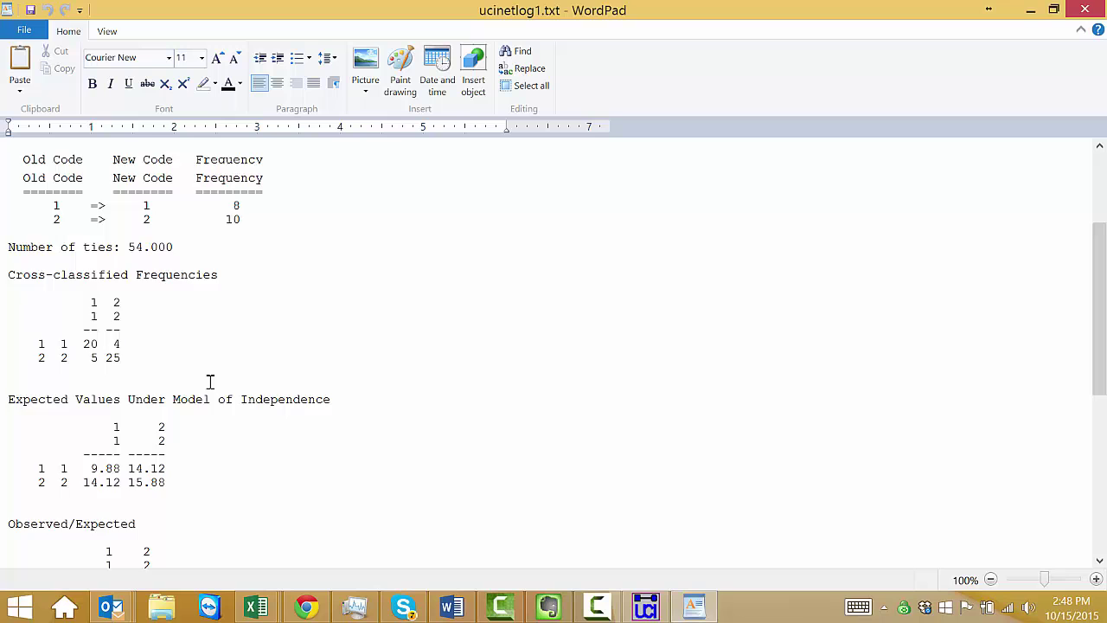
{"action": "scroll", "coordinate": [211, 381], "scroll_direction": "up", "scroll_amount": 4}
{"action": "left_click", "coordinate": [1083, 10]}
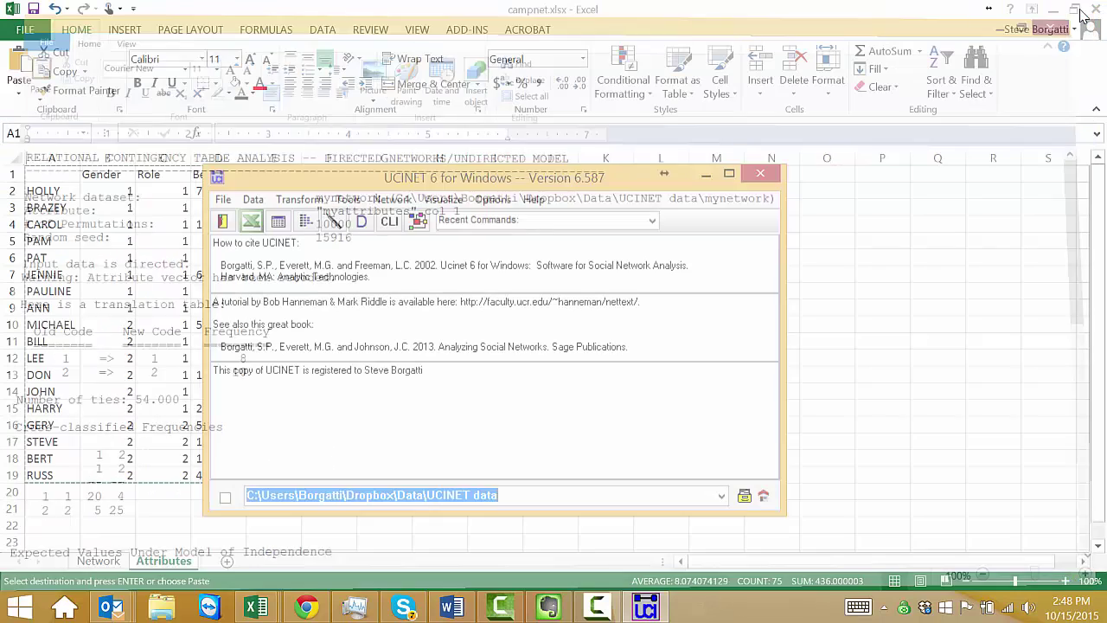
Launch Anova density models under Tools > Testing Hypotheses > Mixed Dyadic/Nodal > Categorical attributes
{"action": "left_click", "coordinate": [347, 199]}
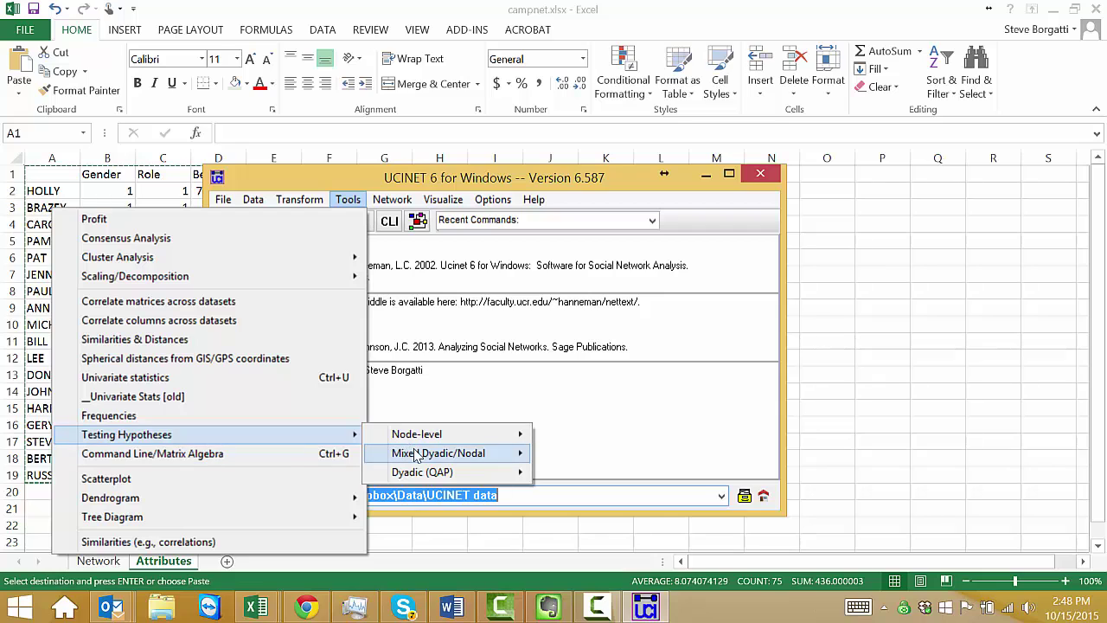
{"action": "mouse_move", "coordinate": [416, 456]}
{"action": "mouse_move", "coordinate": [327, 455]}
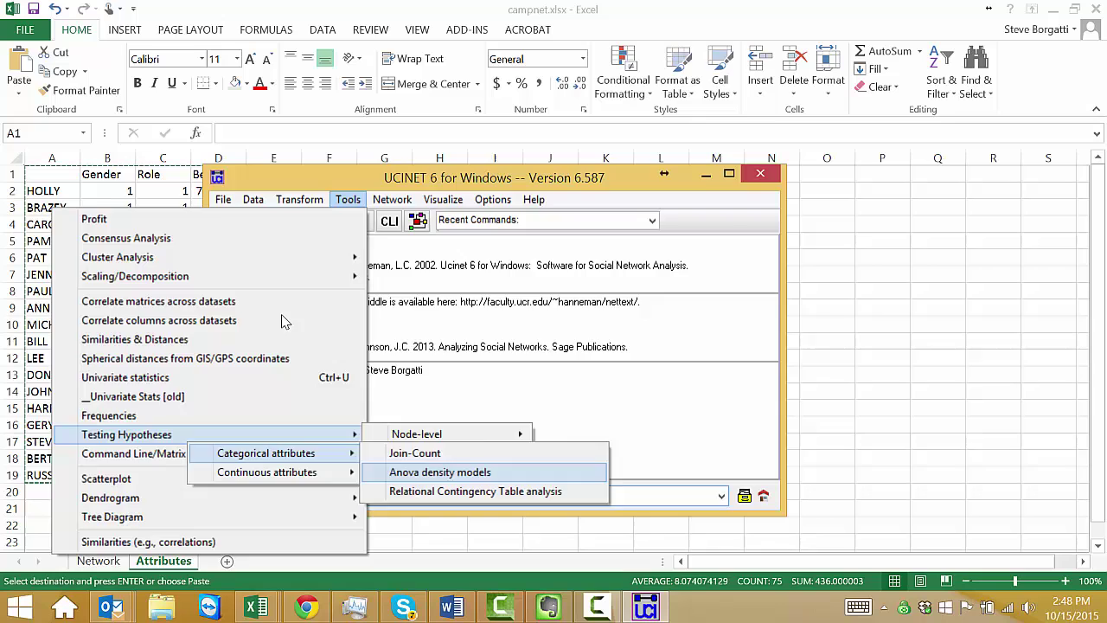
{"action": "key", "text": "Return"}
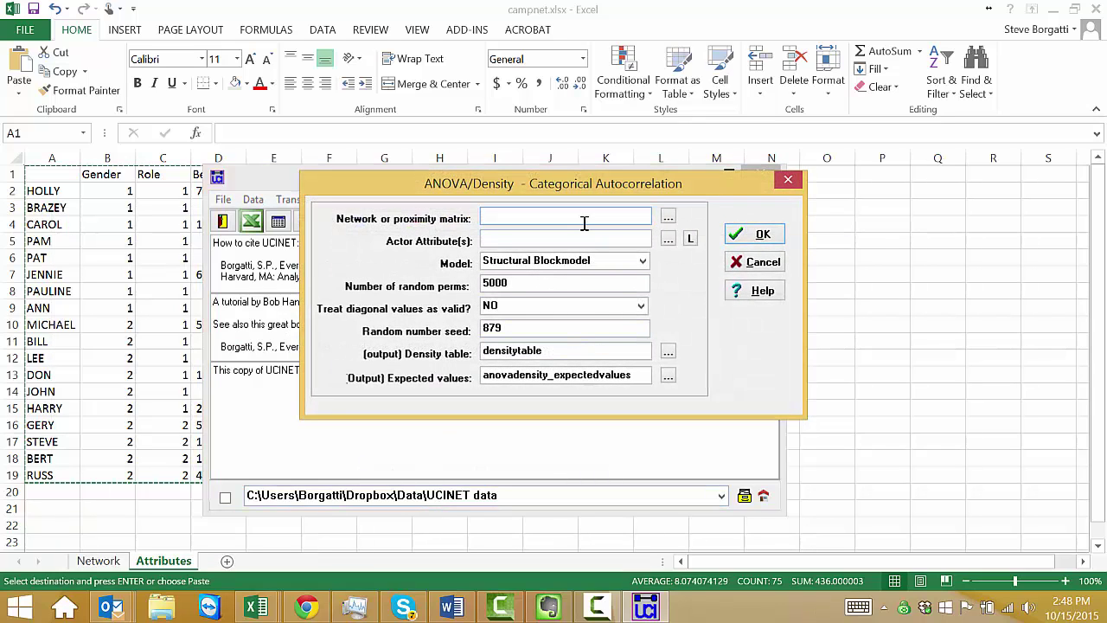
Run the Variable Homophily model on mynetwork with "myattributes" col 1 as the actor attribute
{"action": "type", "text": "mynetwork"}
{"action": "left_click", "coordinate": [577, 236]}
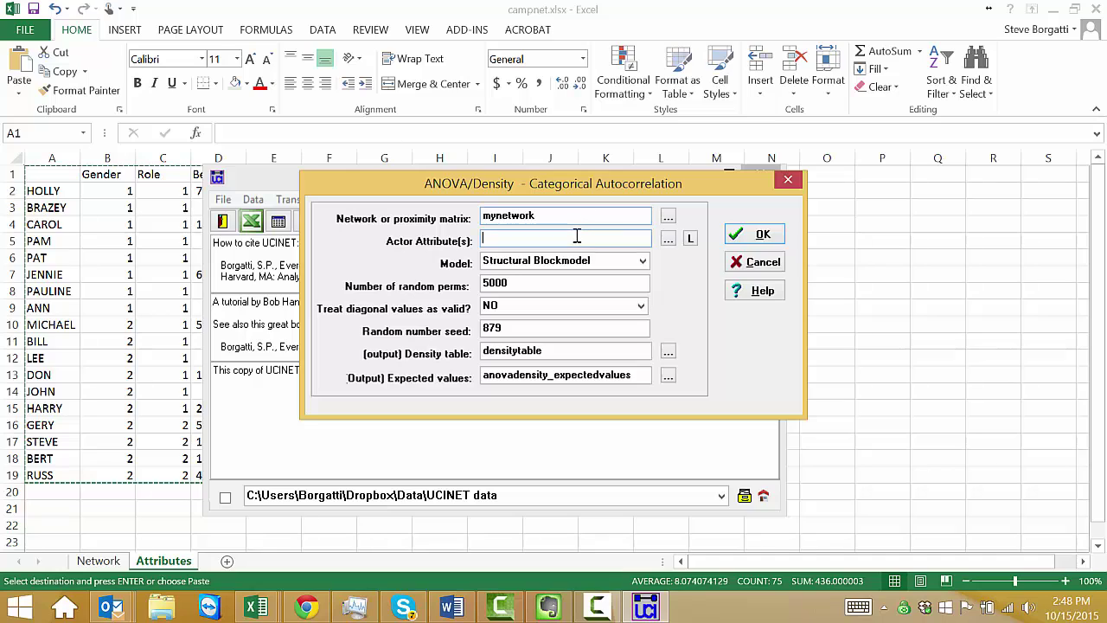
{"action": "type", "text": "\"myattributes\" col"}
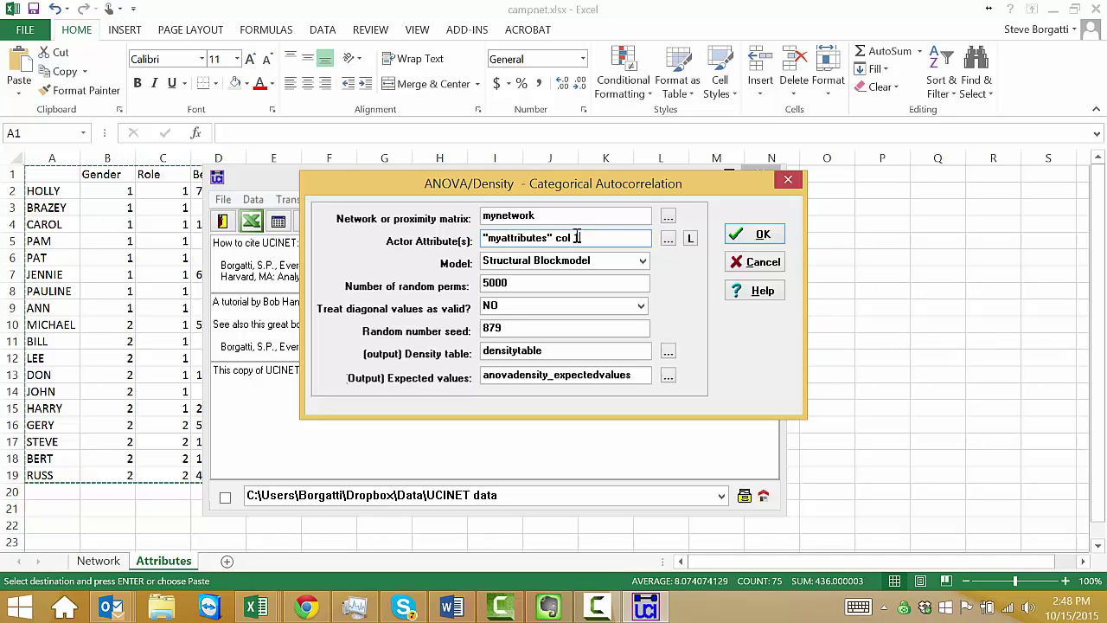
{"action": "type", "text": " 1"}
{"action": "left_click", "coordinate": [643, 261]}
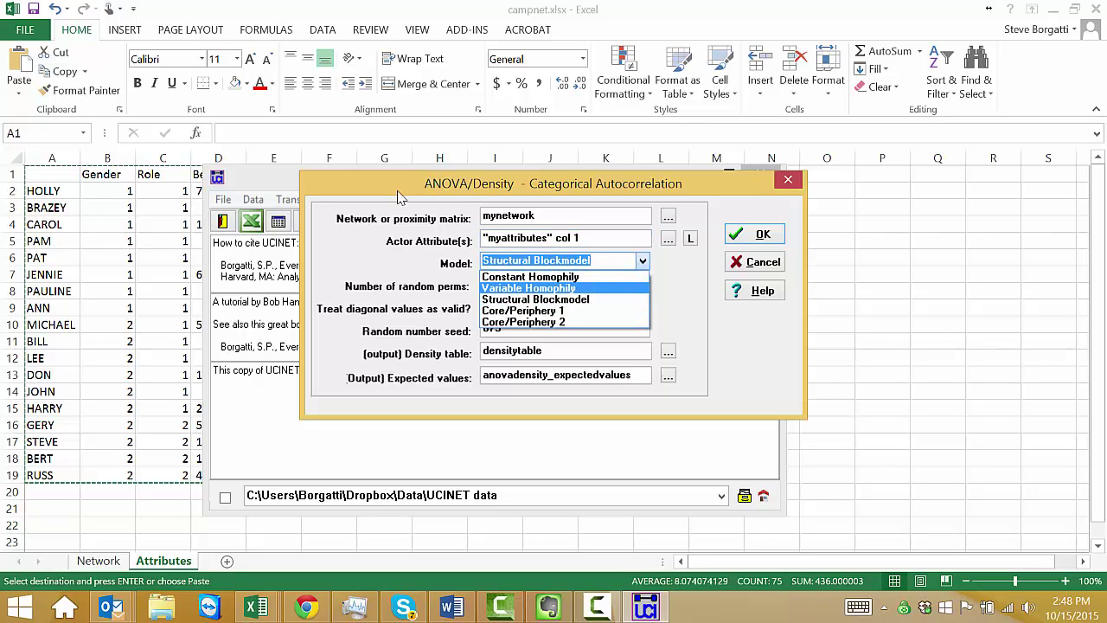
{"action": "left_click", "coordinate": [596, 288]}
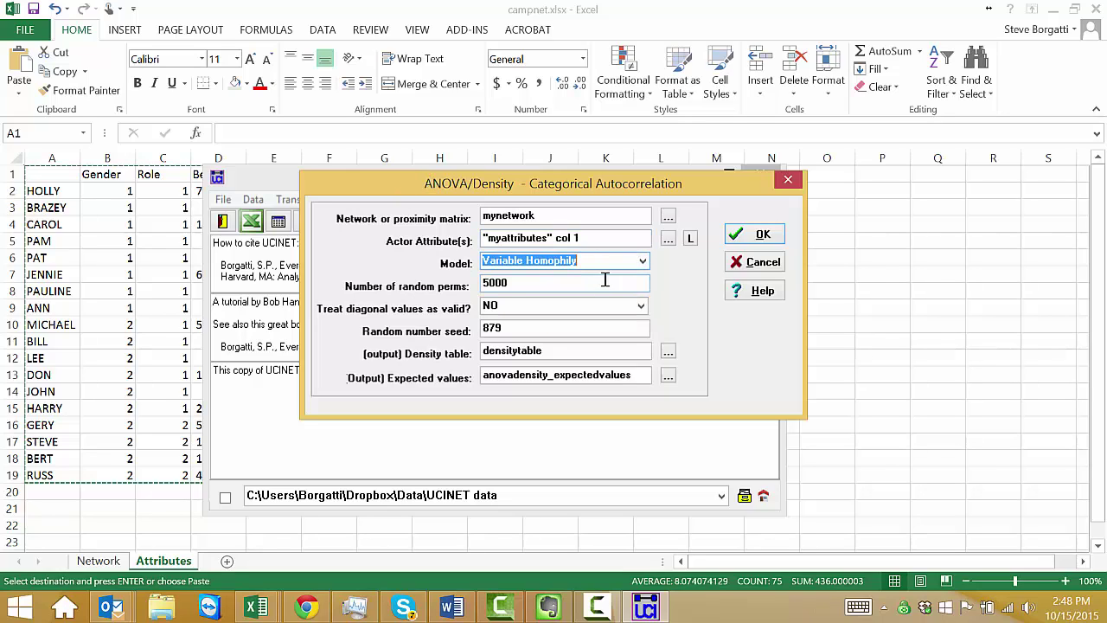
{"action": "left_click", "coordinate": [744, 236]}
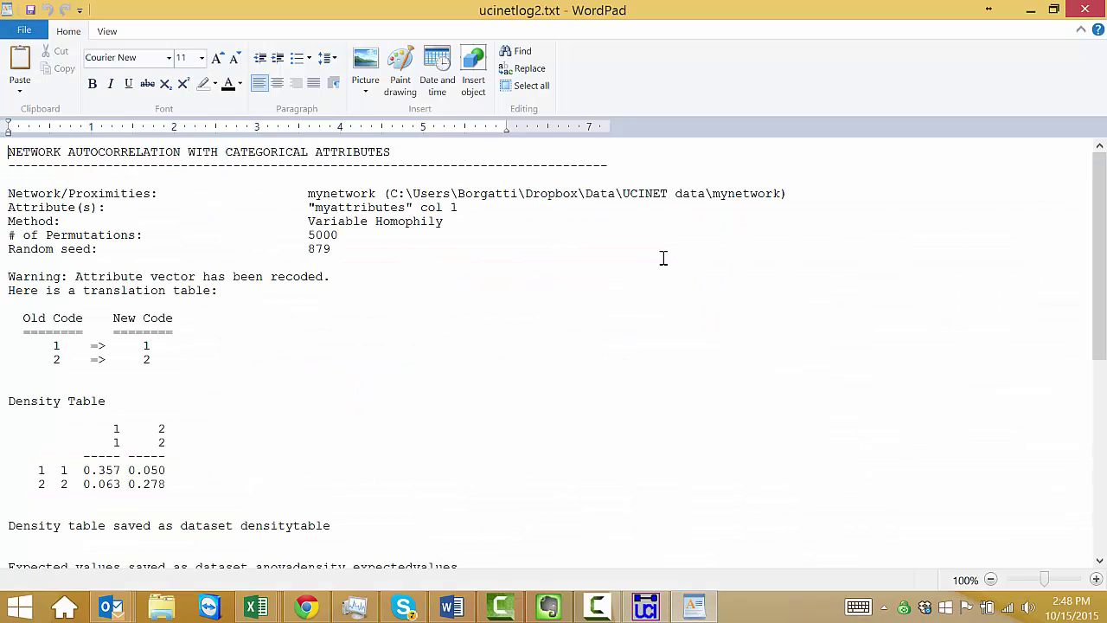
{"action": "scroll", "coordinate": [560, 358], "scroll_direction": "down", "scroll_amount": 5}
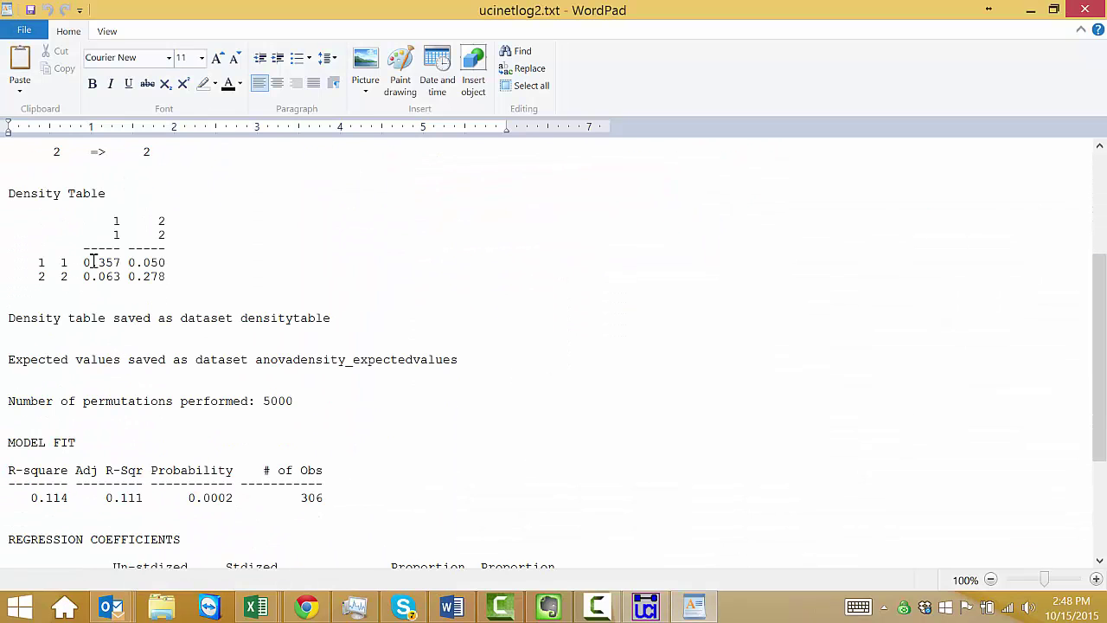
{"action": "scroll", "coordinate": [94, 298], "scroll_direction": "down", "scroll_amount": 4}
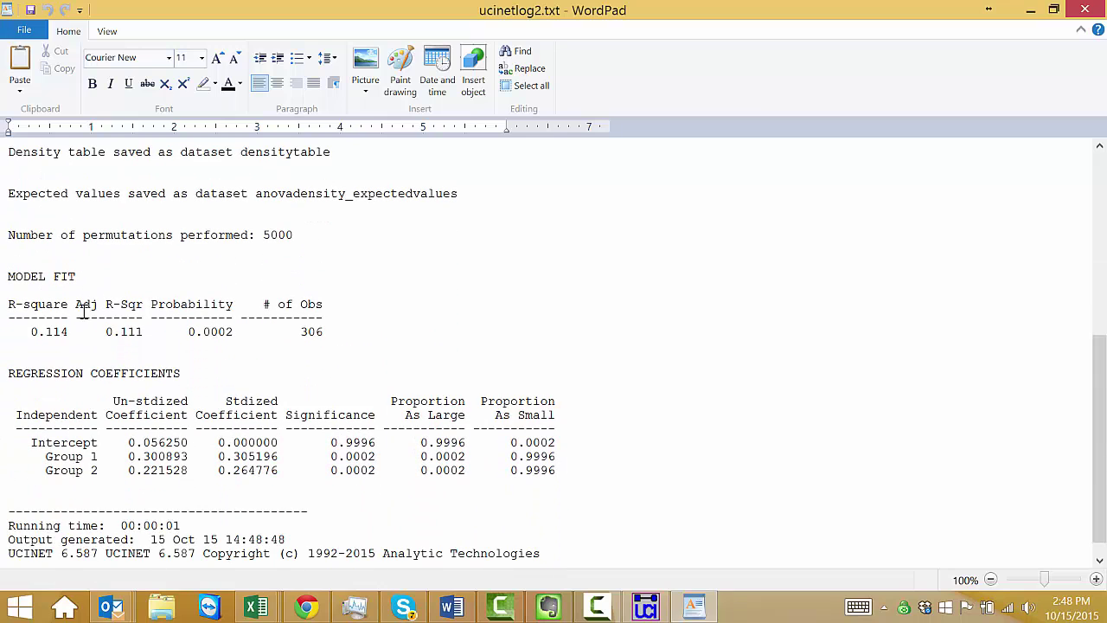